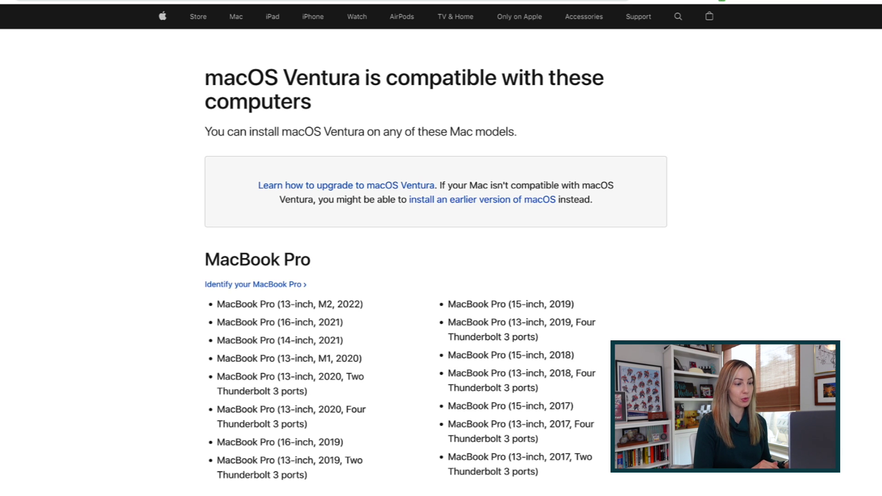
scroll(441, 248, "down", 3)
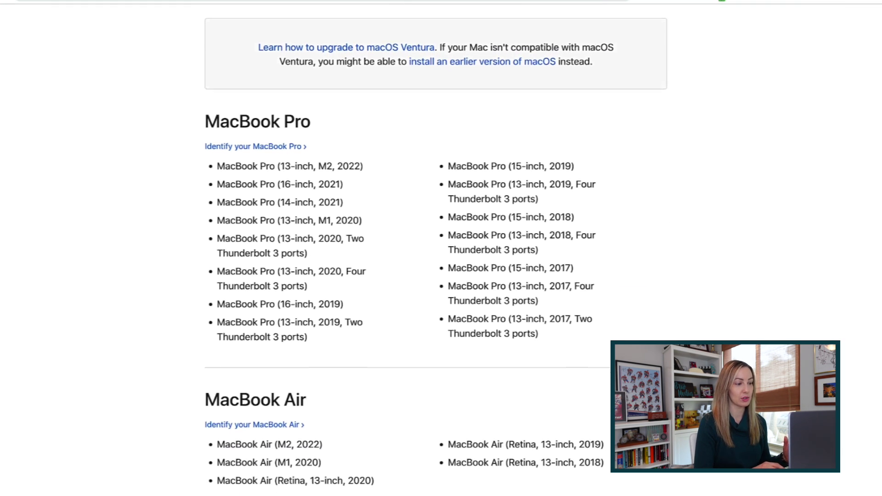
scroll(441, 248, "down", 5)
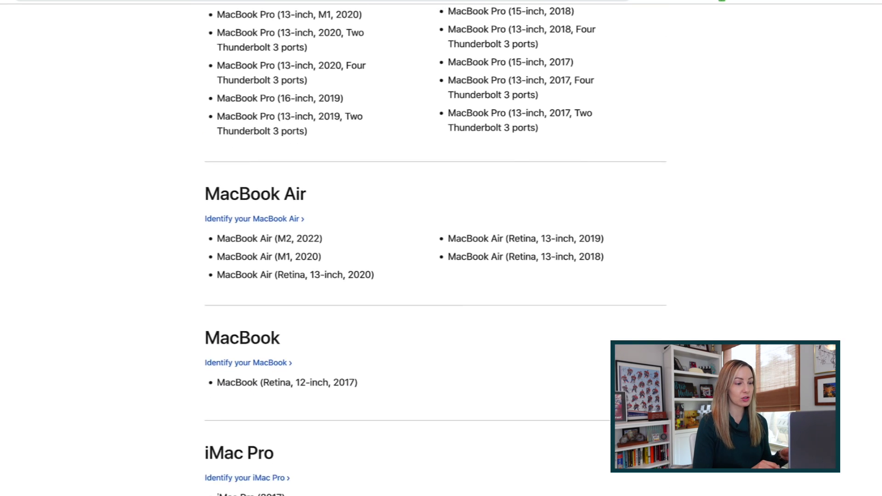
scroll(442, 248, "down", 9)
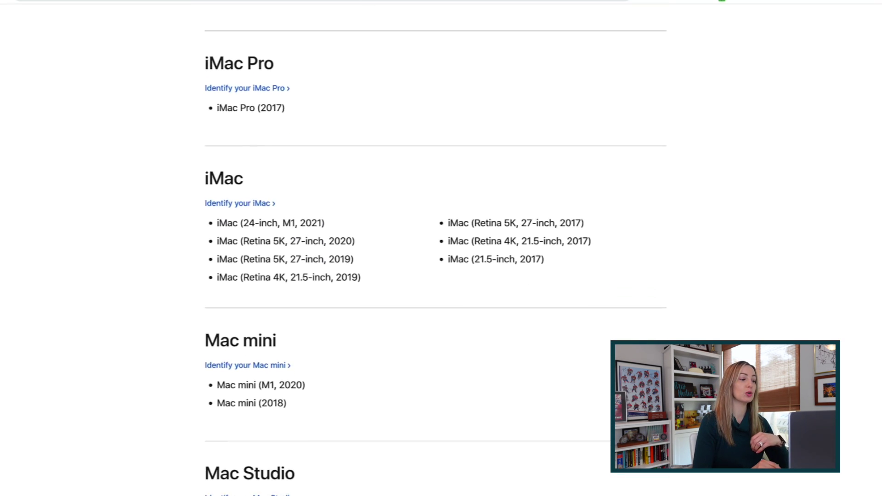
scroll(441, 248, "down", 6)
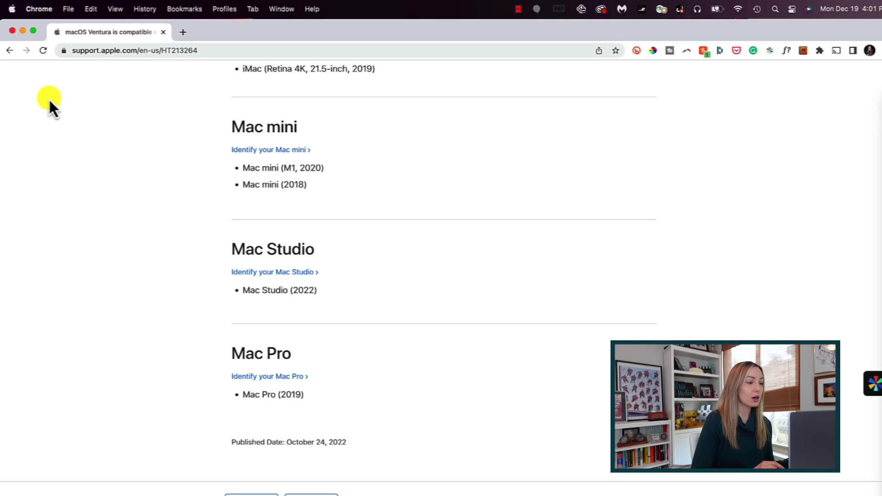
Open About This Mac from the Apple menu to view the Mac's model and macOS version
left_click(12, 9)
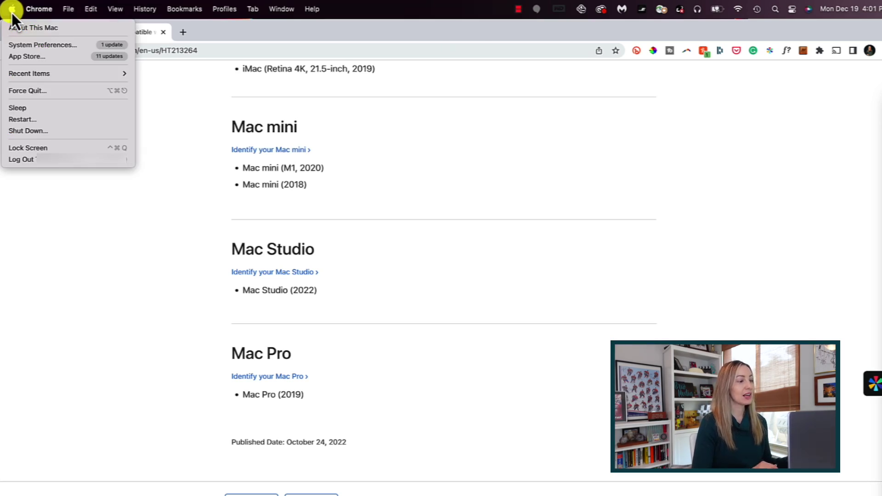
left_click(14, 29)
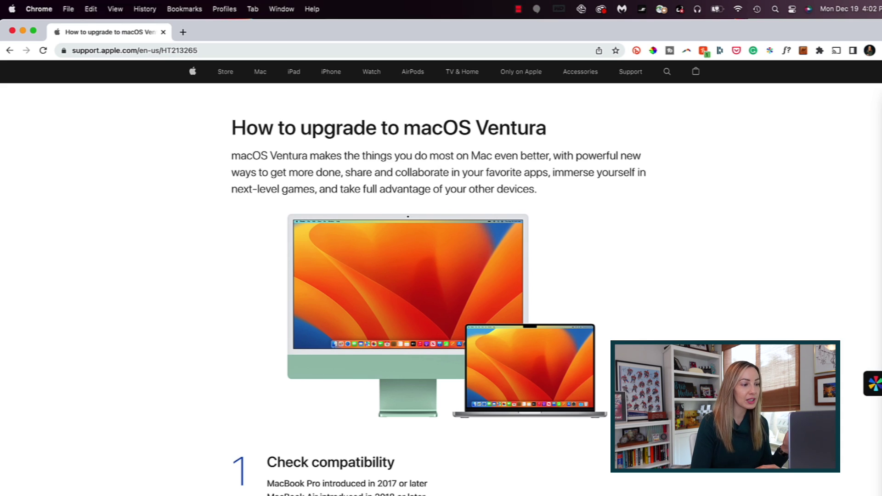
Check Software Update in System Preferences to confirm macOS Ventura is offered
left_click(13, 10)
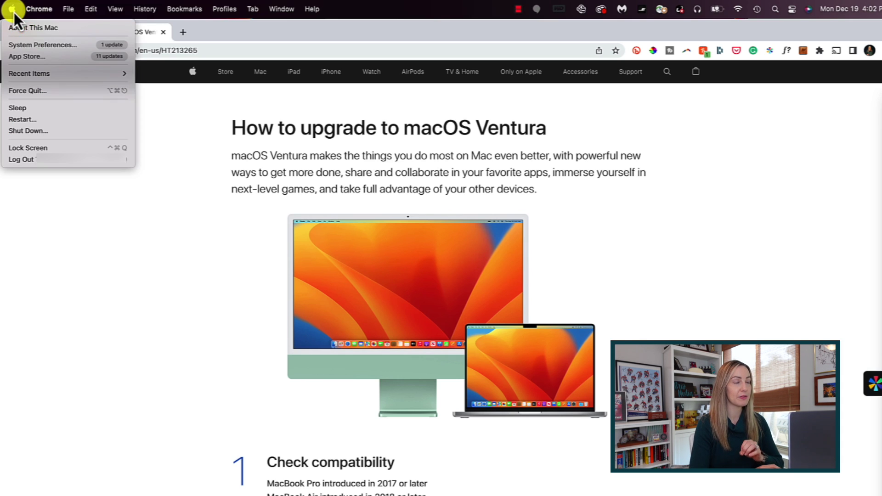
left_click(18, 44)
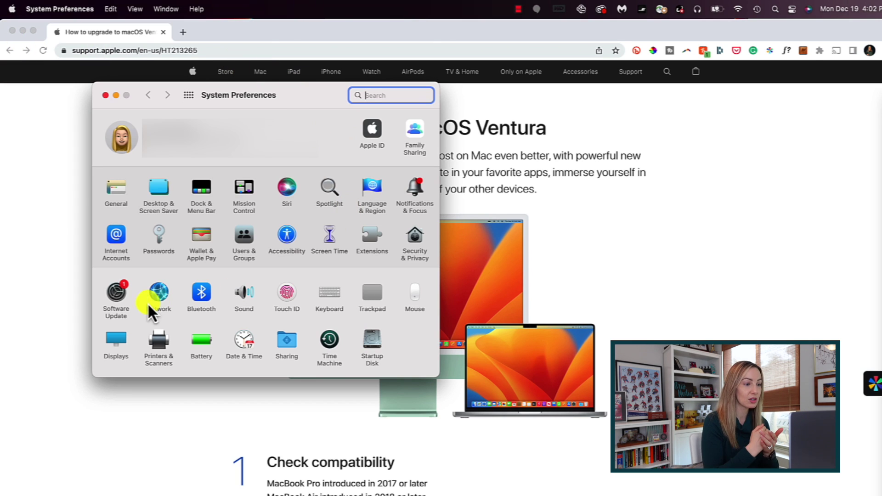
left_click(116, 295)
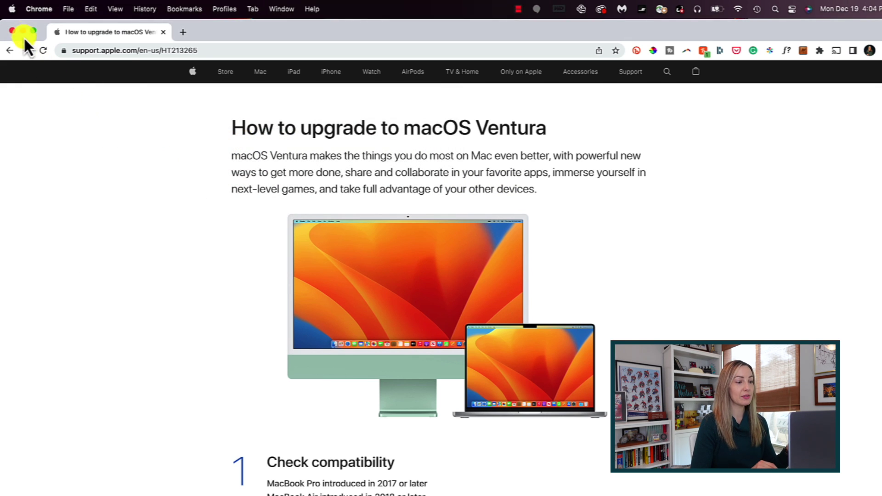
Show the Storage tab of About This Mac, with 359.33 GB free on Macintosh HD
left_click(12, 9)
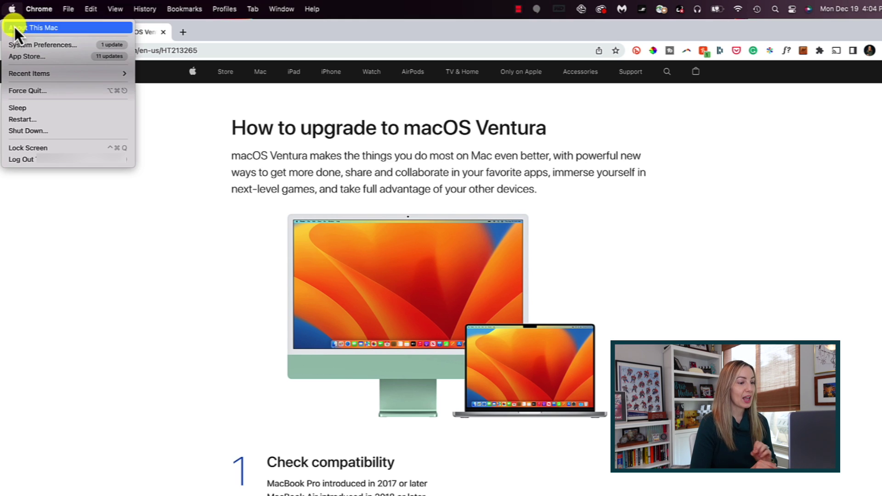
left_click(15, 28)
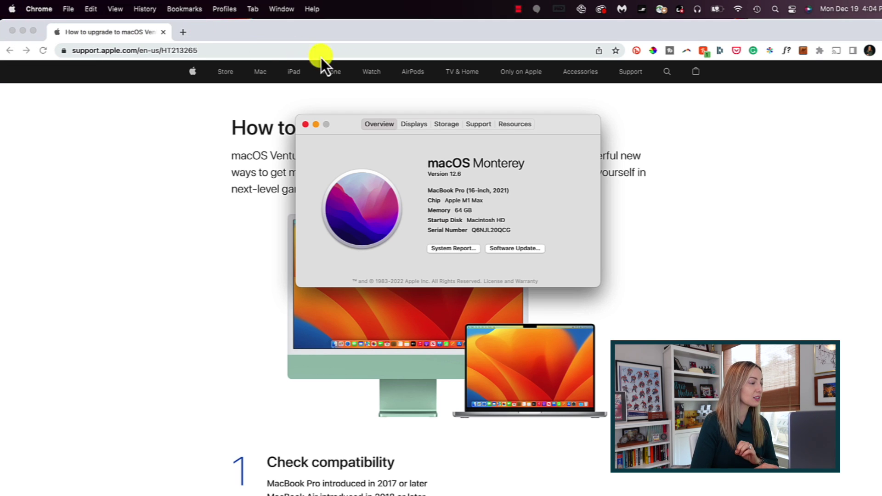
left_click(449, 124)
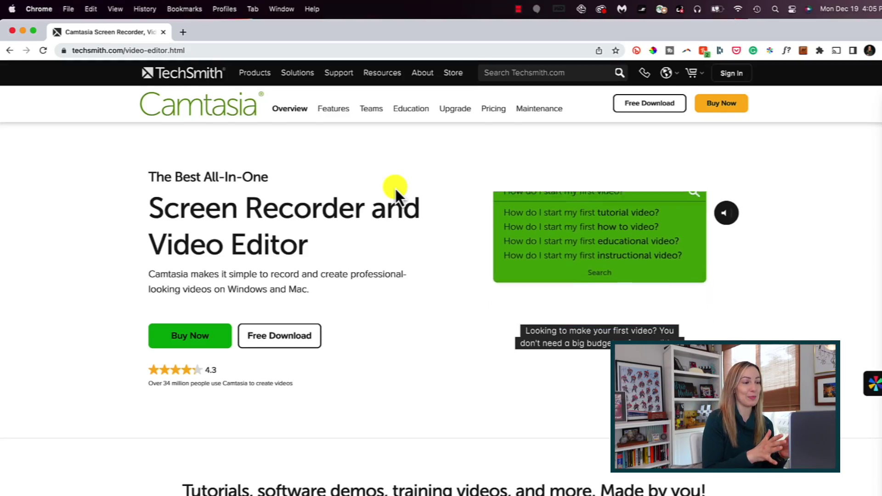
Expand the Camtasia FAQ's System Requirements answer and highlight the minimum macOS line
scroll(395, 189, "down", 20)
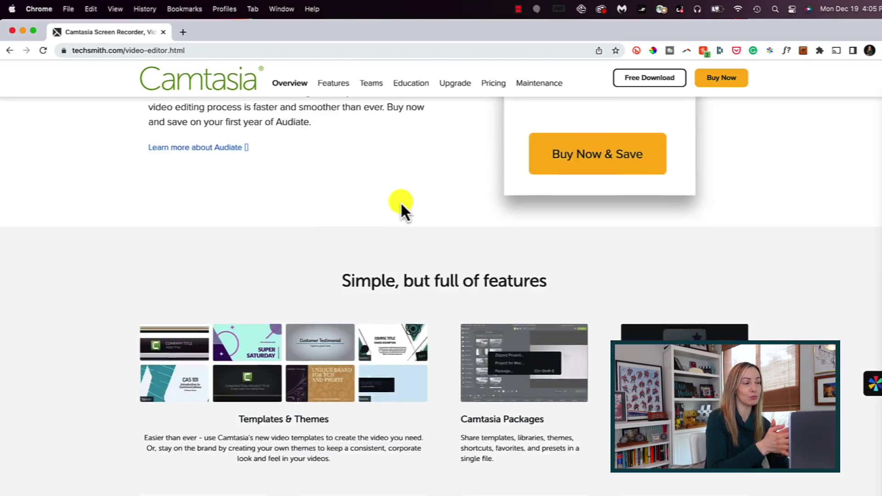
scroll(503, 248, "down", 20)
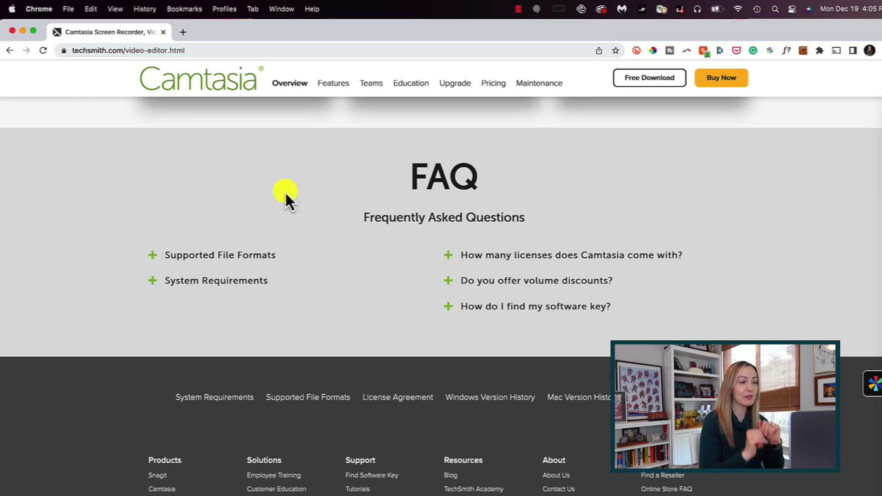
left_click(199, 282)
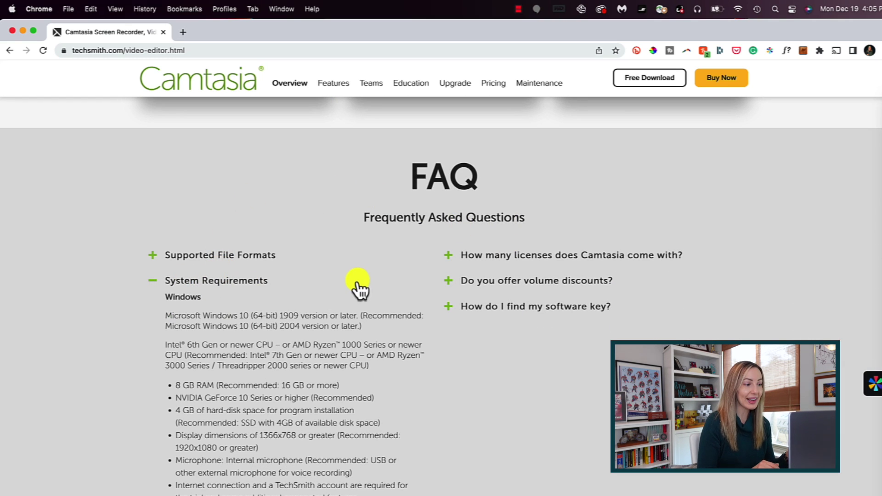
scroll(419, 288, "down", 5)
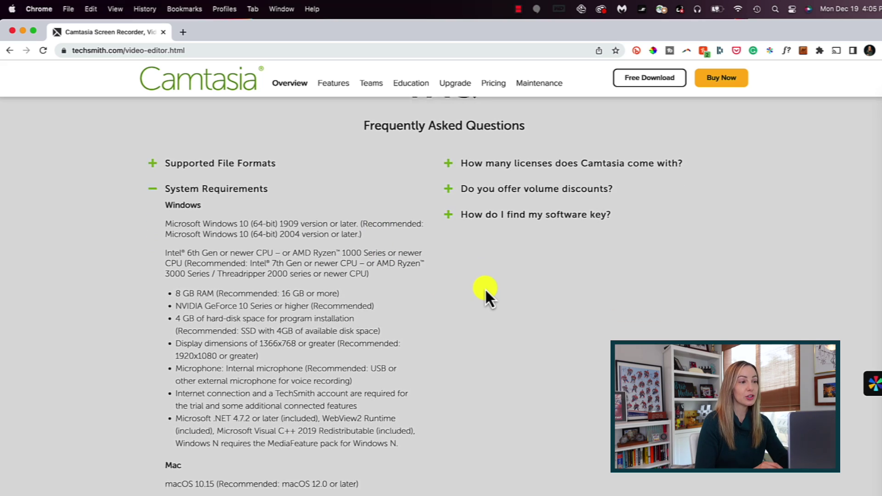
scroll(485, 289, "down", 5)
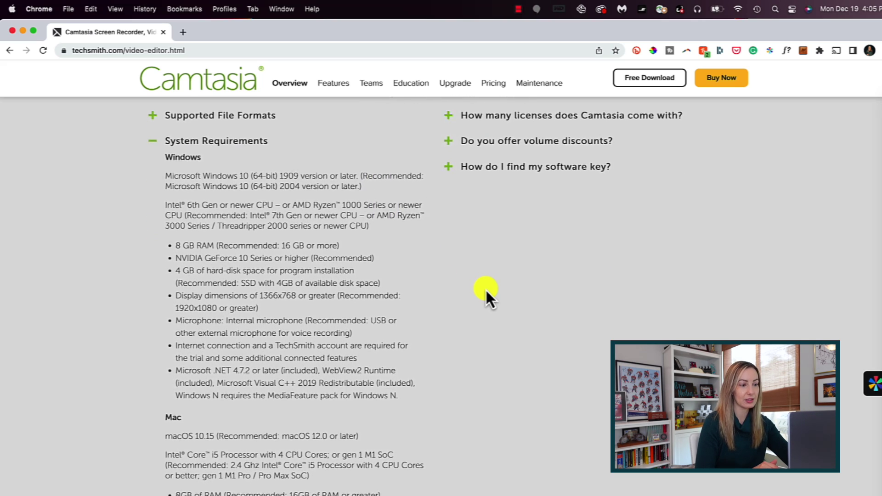
scroll(488, 292, "down", 5)
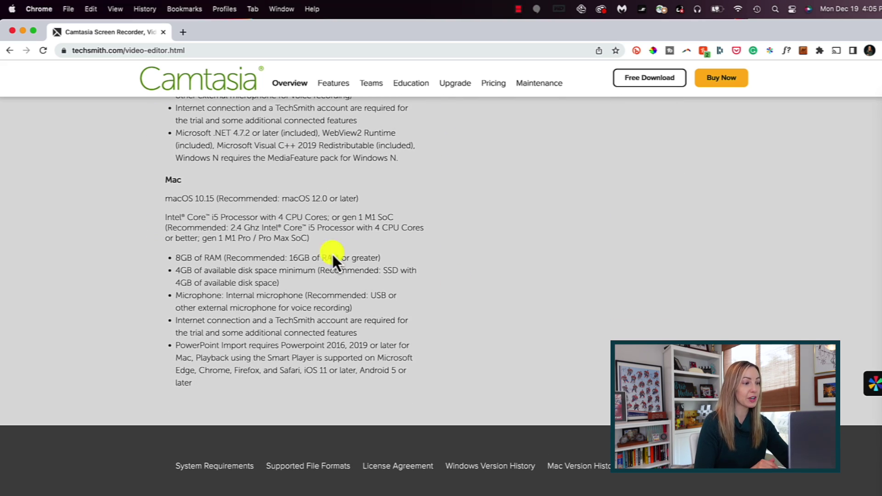
left_click_drag(154, 200, 405, 200)
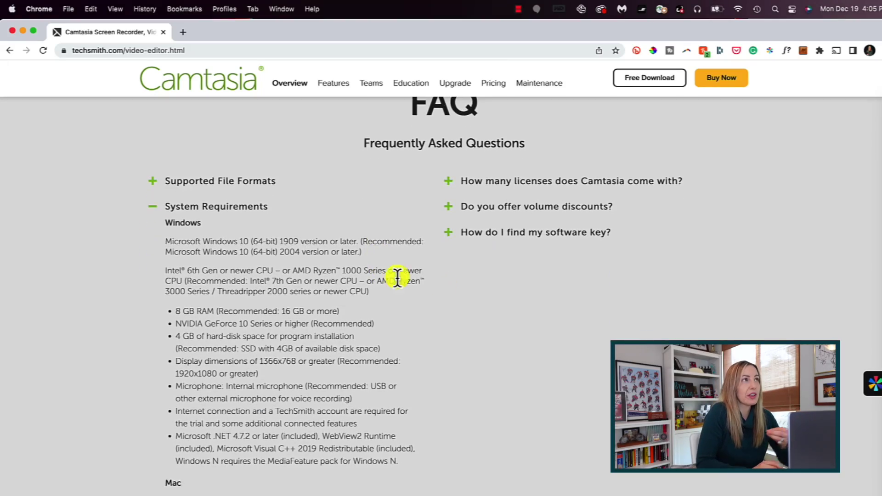
Highlight the Mac macOS 10.15 requirement through the Intel/M1 processor paragraph
scroll(484, 288, "down", 2)
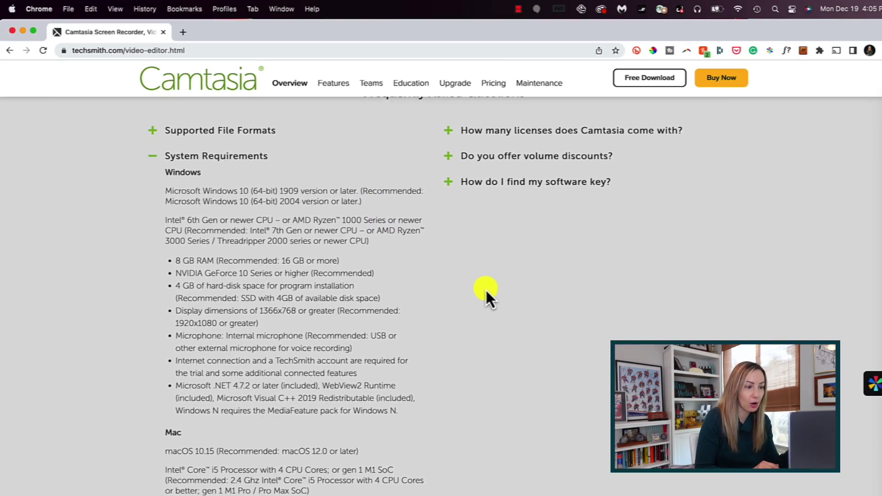
scroll(485, 293, "down", 10)
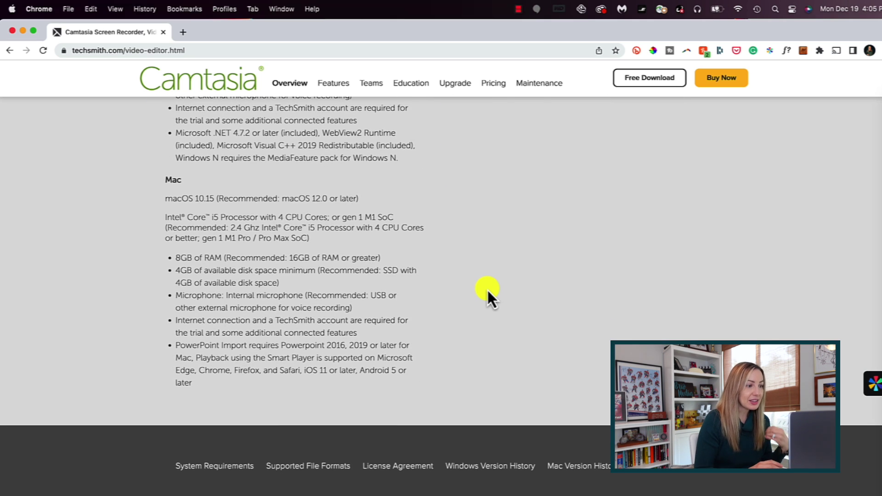
left_click_drag(164, 199, 406, 207)
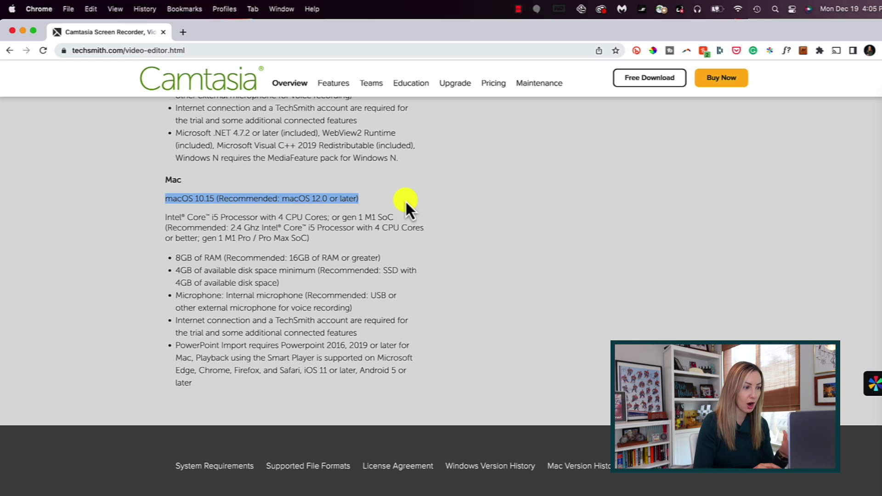
left_click_drag(405, 200, 430, 384)
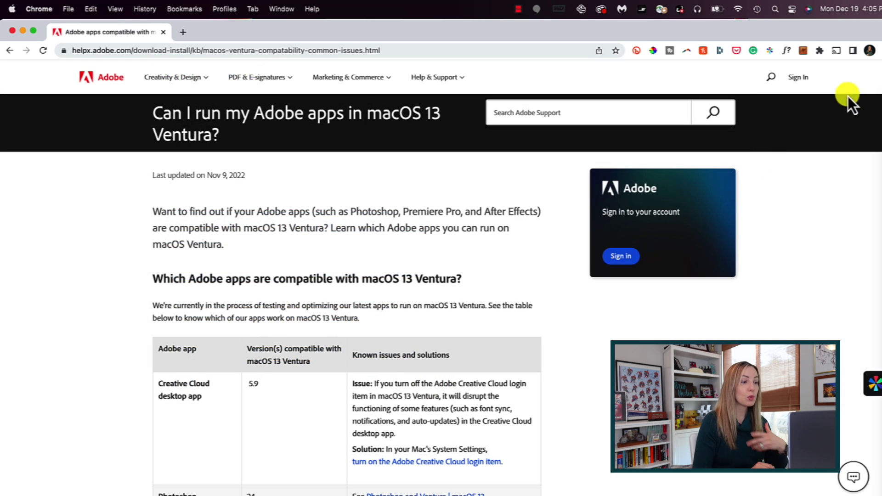
Scroll through Adobe's macOS 13 Ventura compatibility table to review supported app versions
scroll(442, 275, "down", 4)
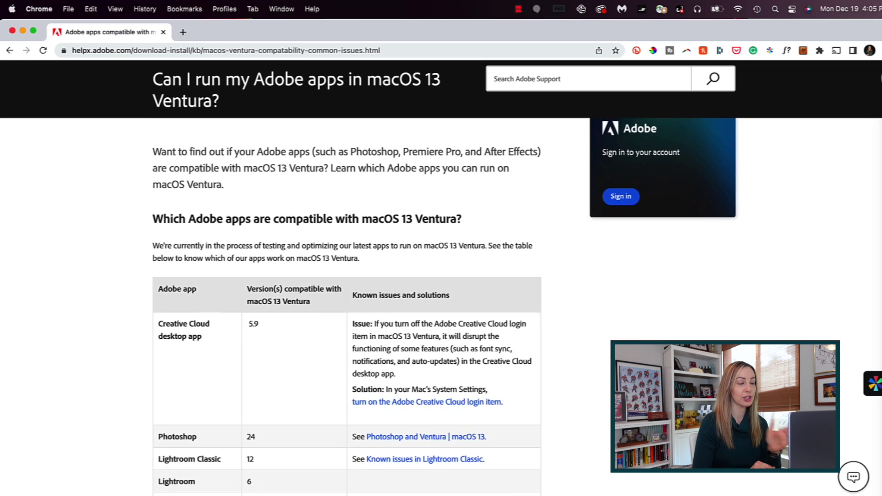
scroll(442, 276, "down", 2)
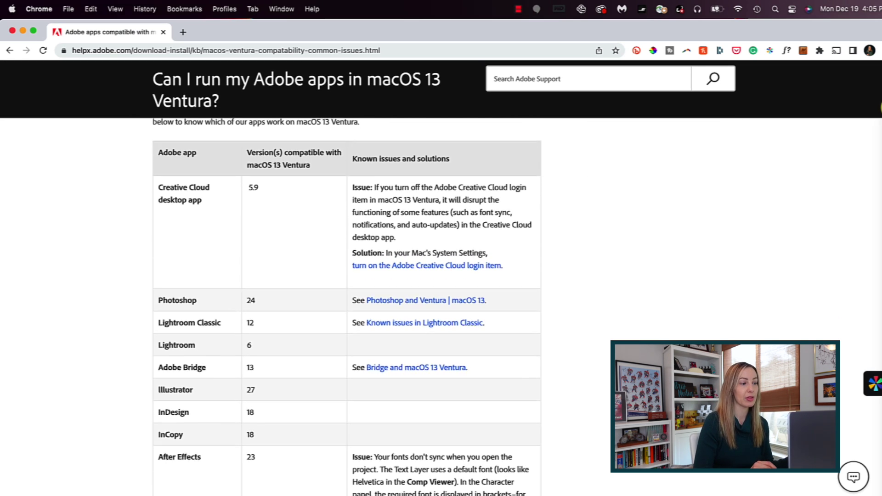
scroll(441, 276, "down", 5)
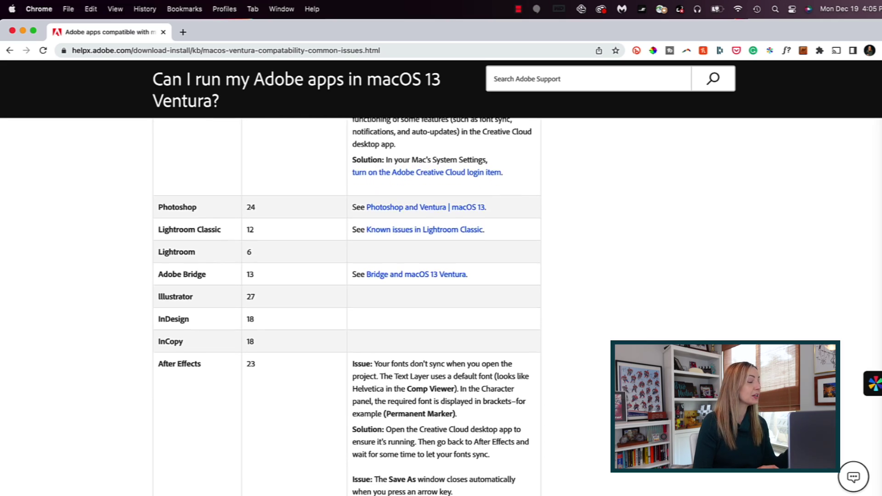
scroll(441, 276, "down", 8)
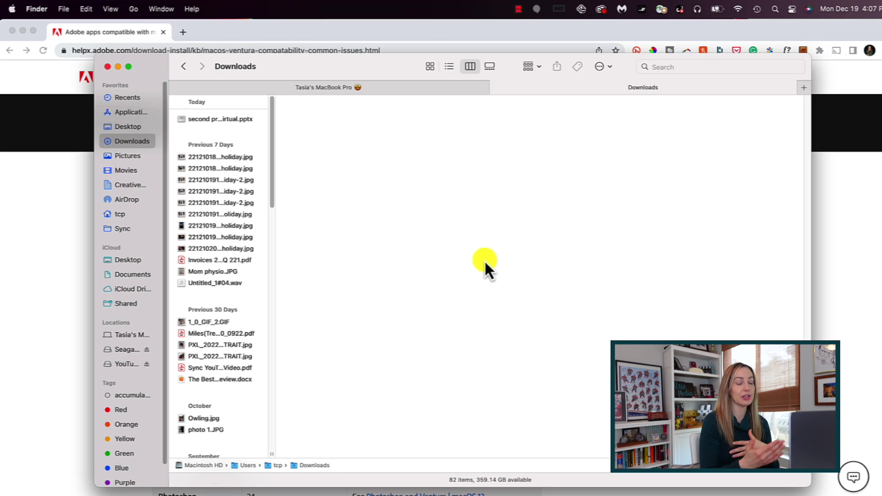
Bring Chrome's Adobe Ventura page back in front of the Finder Downloads window and open the Time Machine menu
left_click(829, 283)
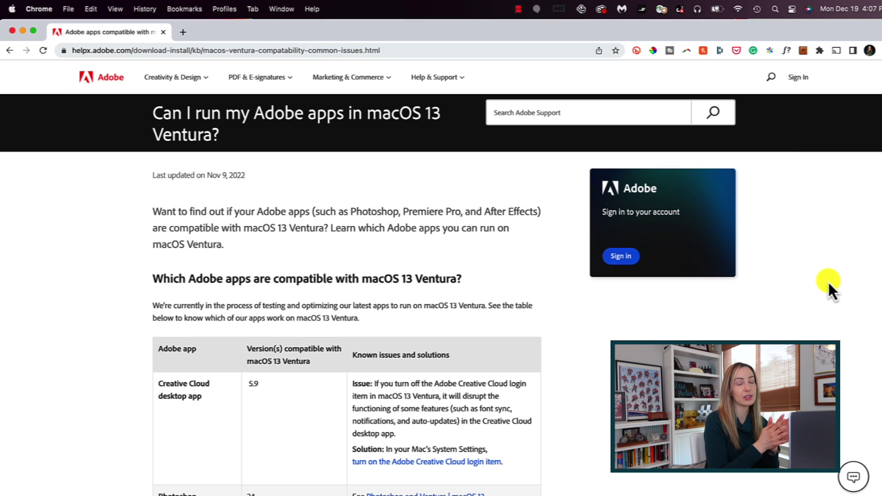
left_click(758, 8)
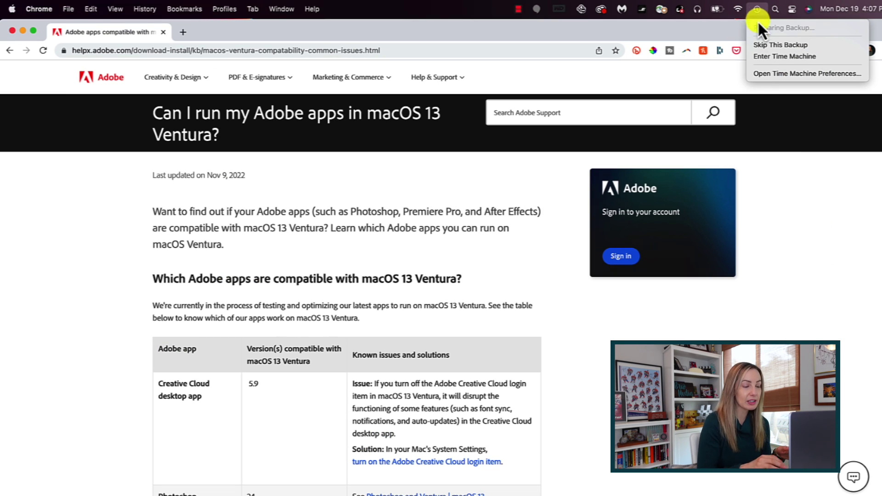
Open Time Machine Preferences, showing the Seagate Backup HD backup being prepared, and centre the window
left_click(763, 80)
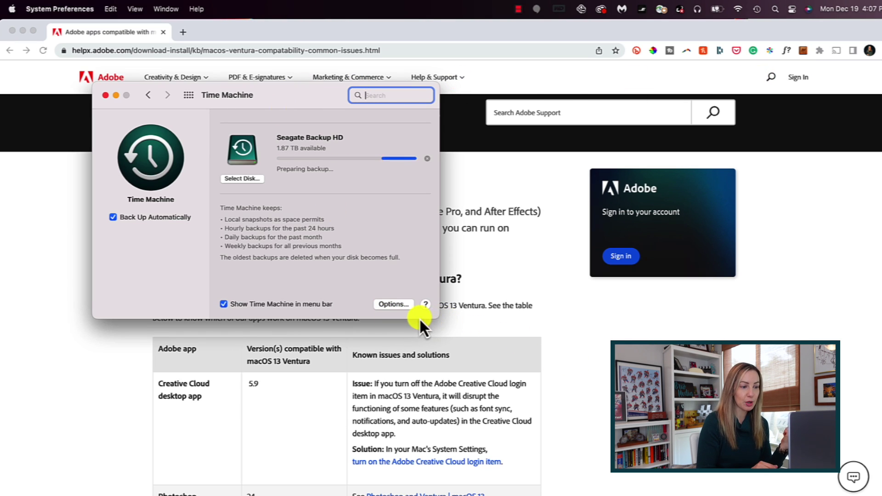
mouse_move(274, 101)
left_mouse_down()
mouse_move(393, 133)
mouse_move(408, 146)
left_mouse_up()
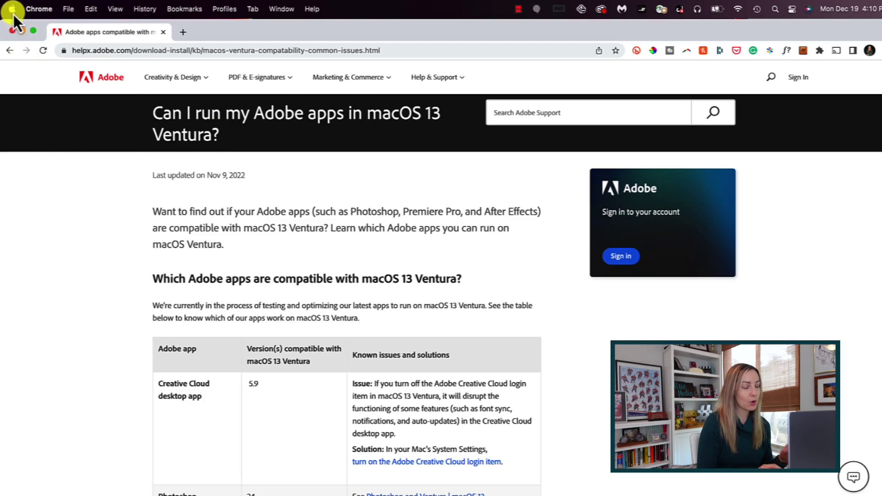
Open About This Mac to confirm the Mac runs macOS Monterey 12.6
left_click(13, 12)
left_click(48, 29)
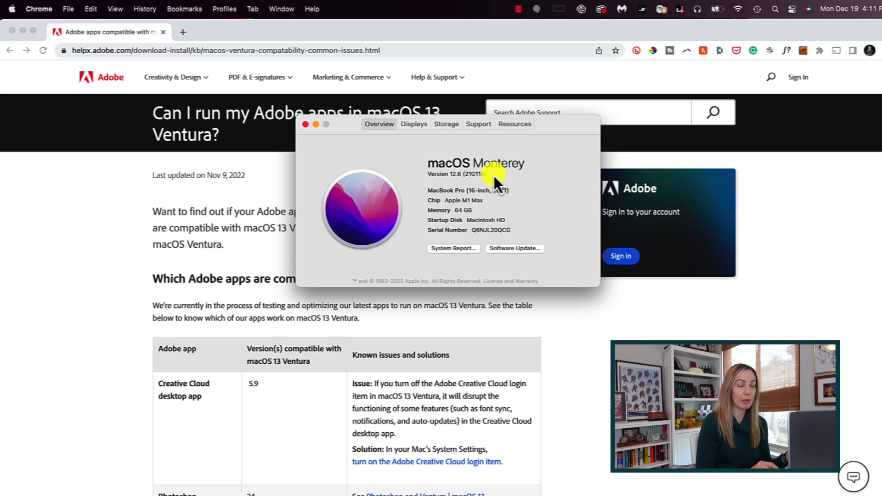
Open Software Update from About This Mac to see macOS Ventura 13.1 (5.6 GB) offered
left_click(515, 248)
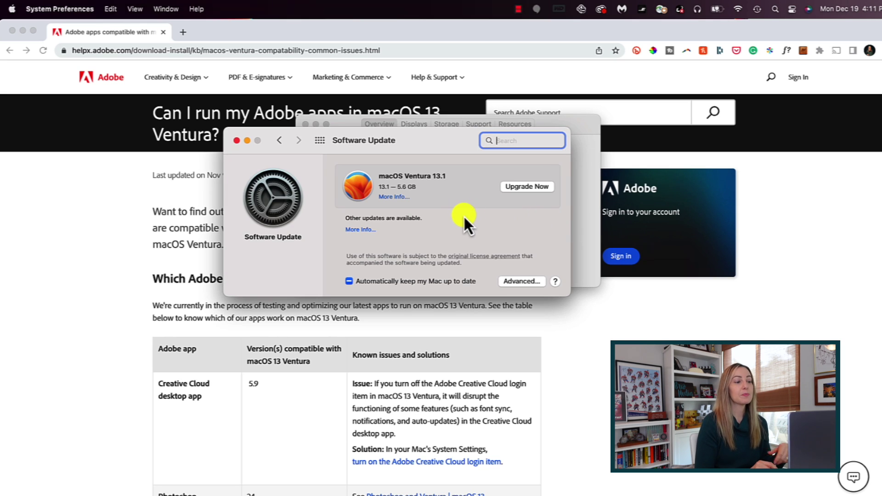